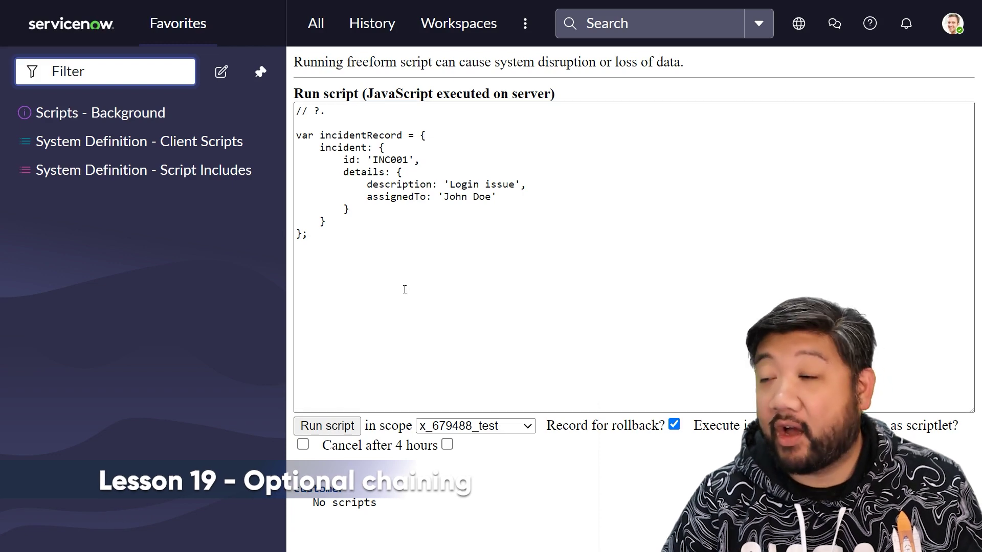
Below the incidentRecord object, add gs.info(incidentRecord.incident.details.description).
click(326, 111)
drag(327, 111, 313, 110)
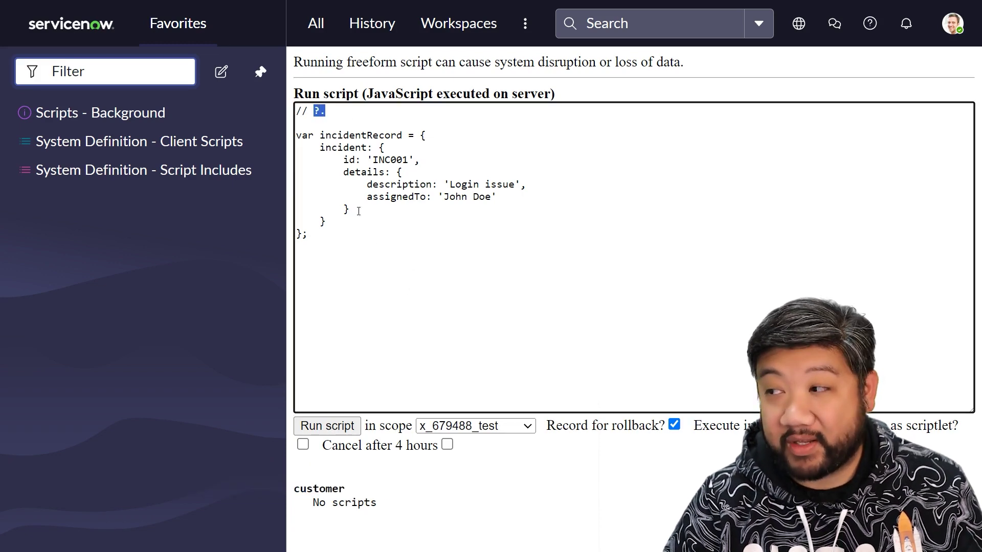
click(384, 299)
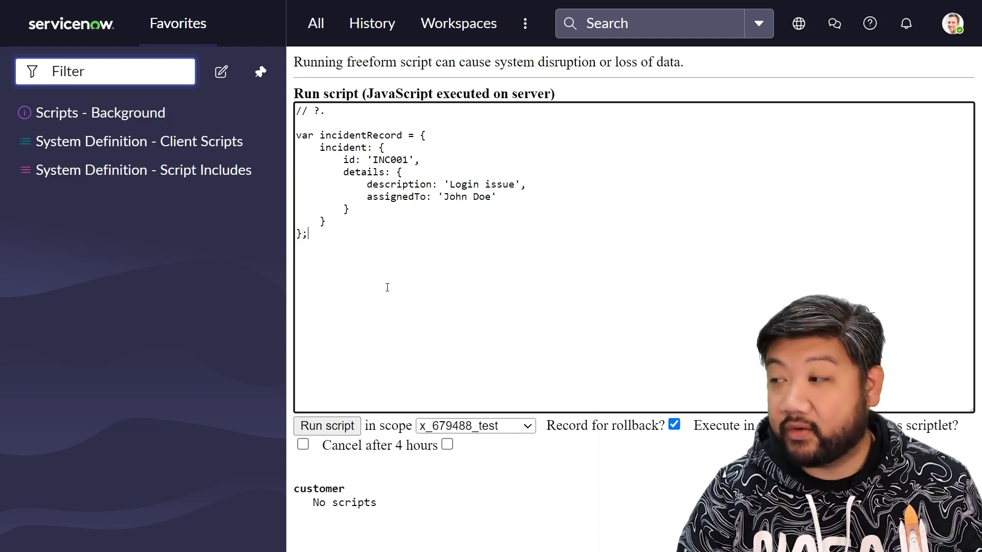
key(Return)
key(Return)
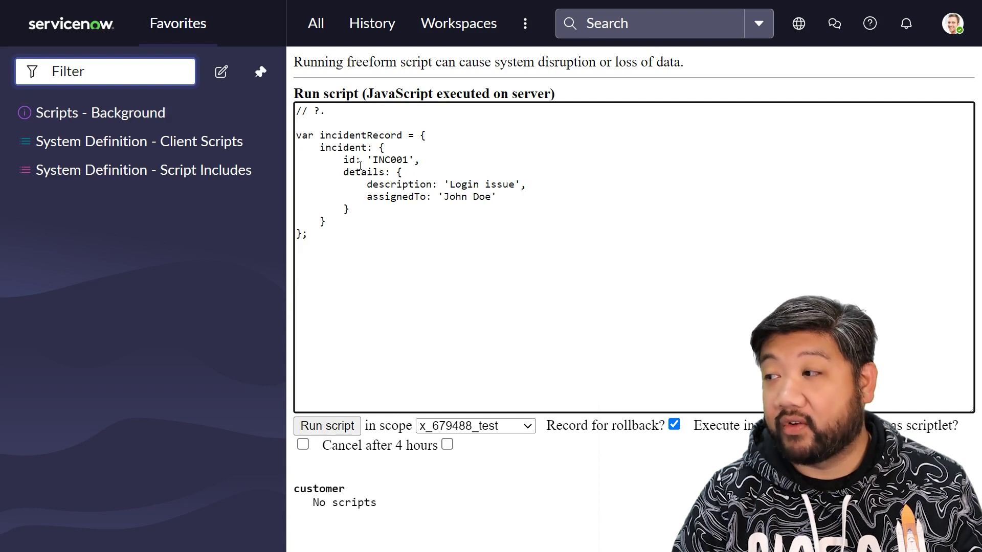
click(385, 185)
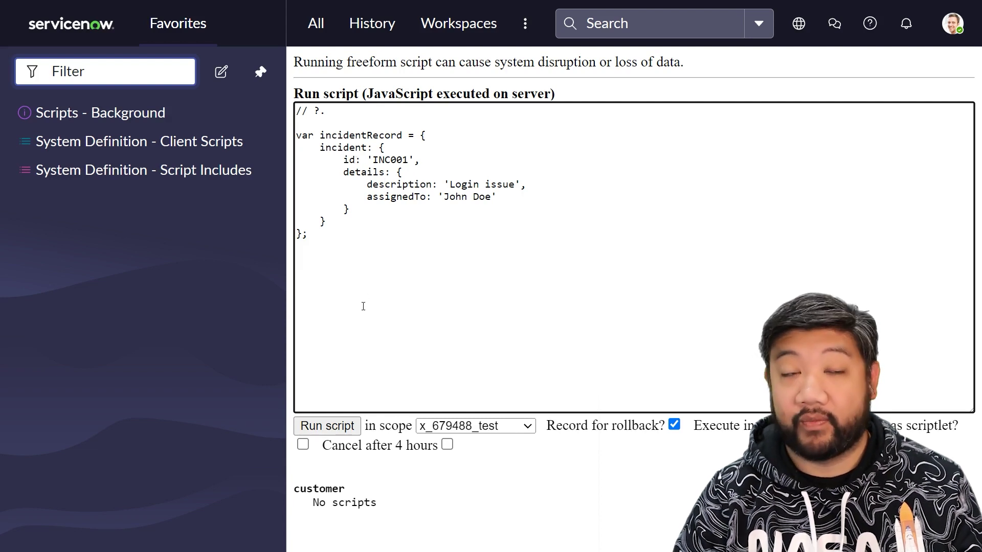
text(gs.info)
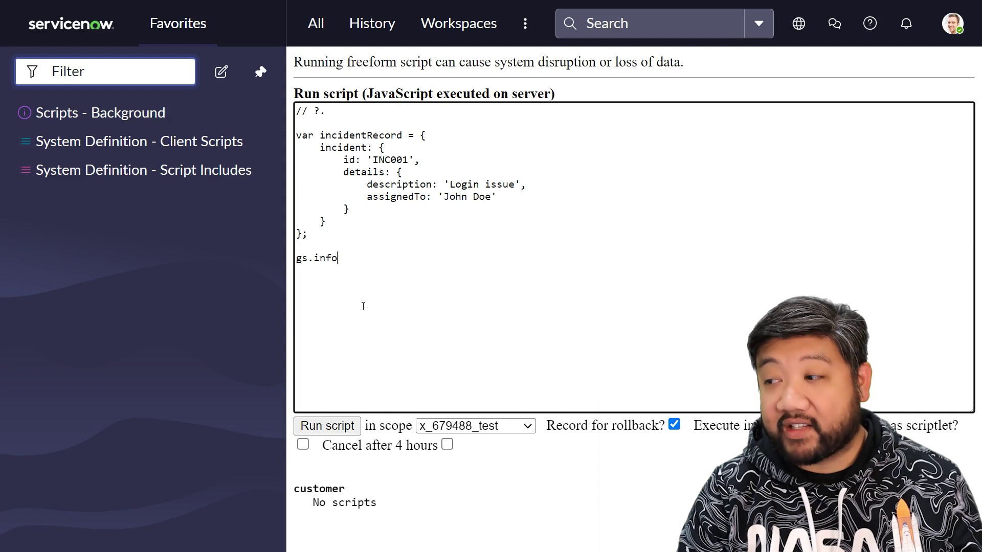
text((inciden)
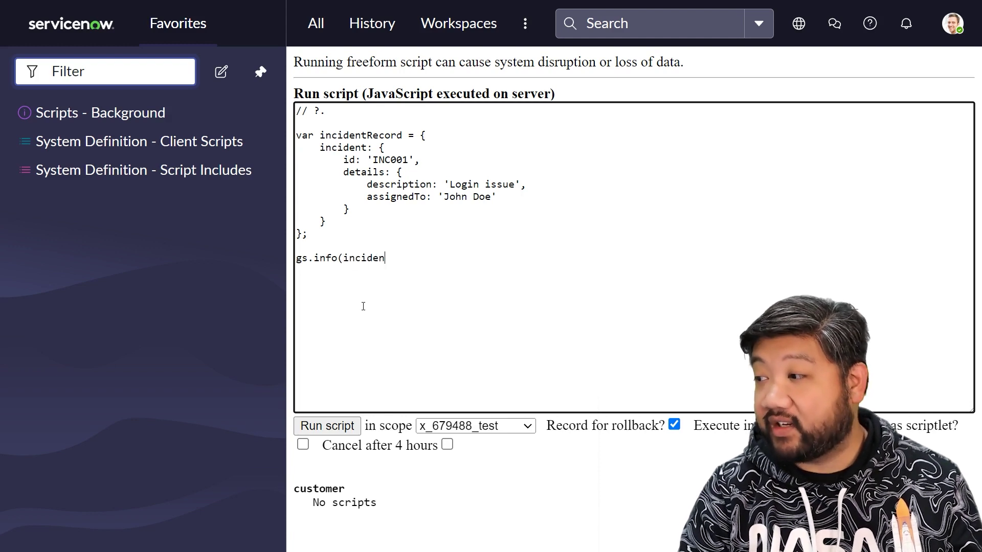
text(tRecord.in)
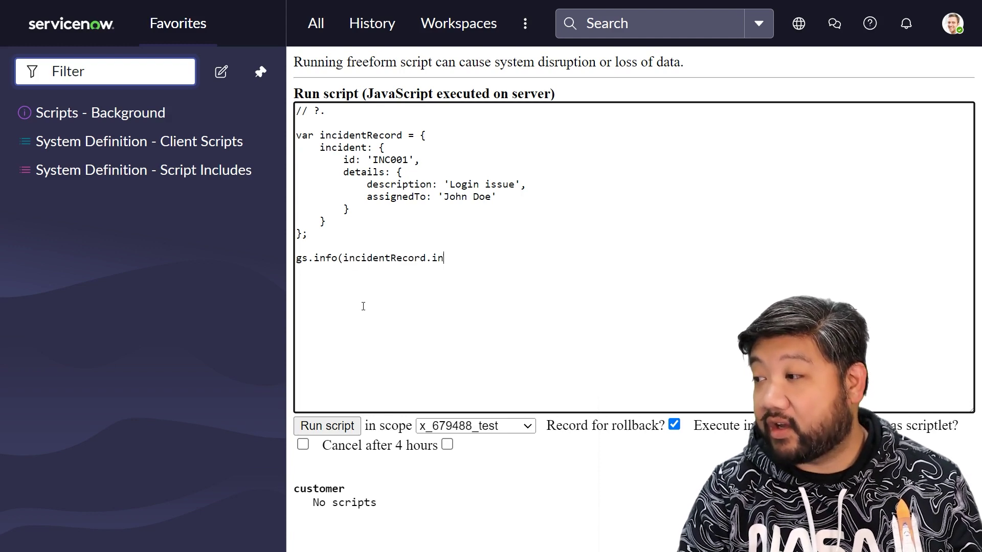
text(cident.de)
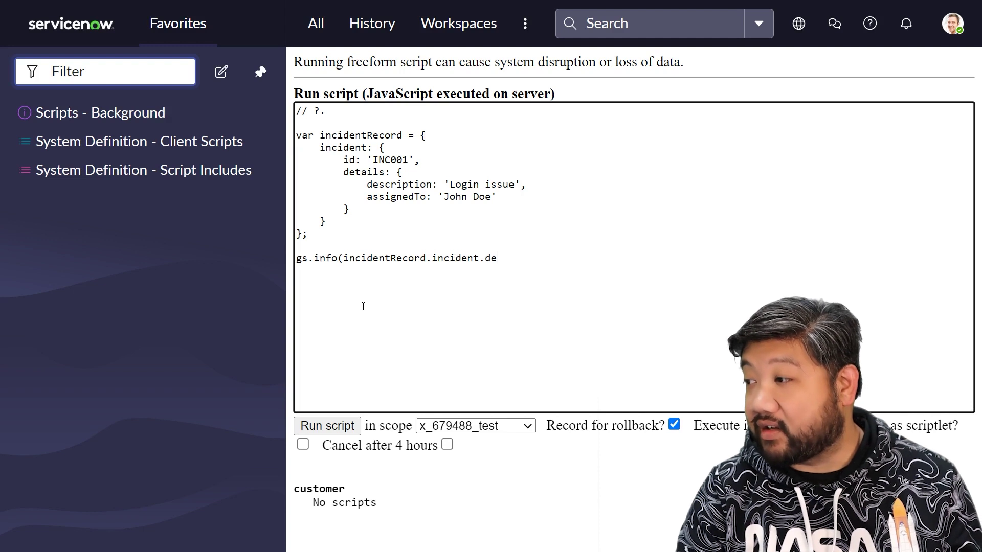
text(tails.desc)
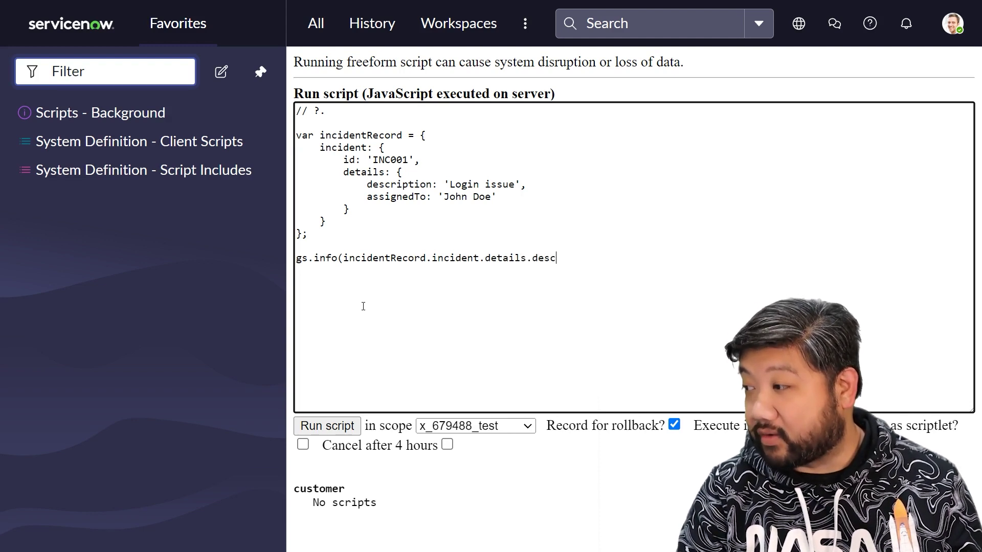
text(ription);)
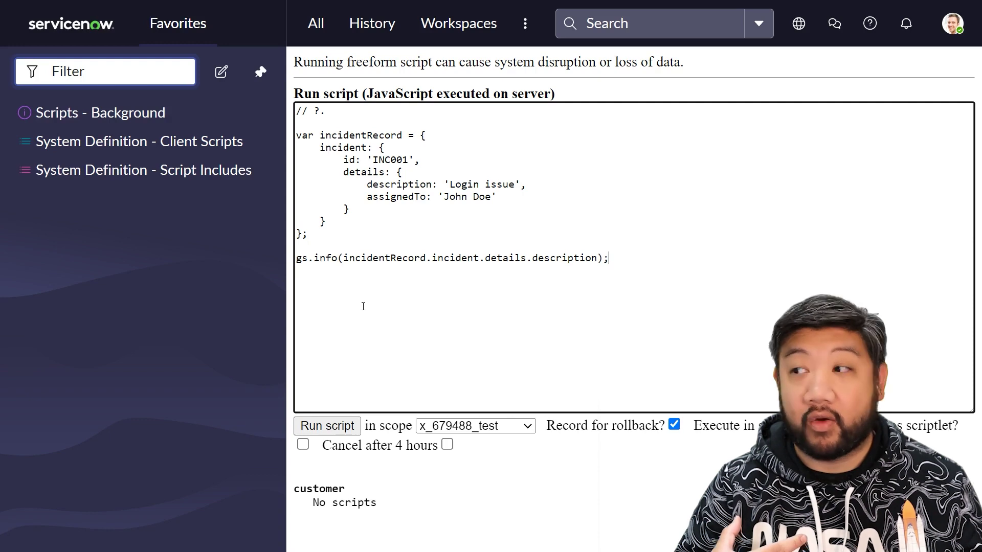
Change the object's 'incident' key to 'incidents', leaving the logged path incident.details.description undefined.
double_click(562, 258)
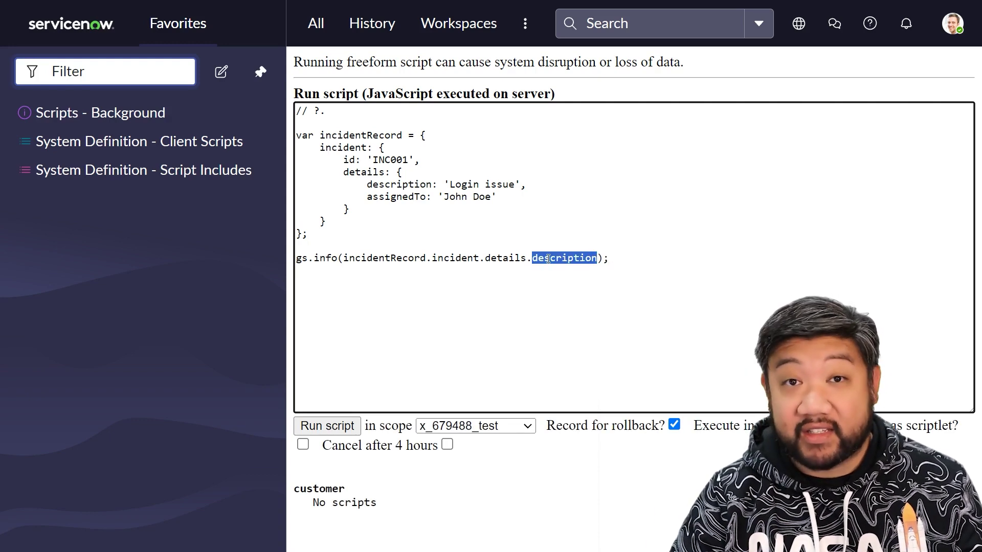
double_click(458, 258)
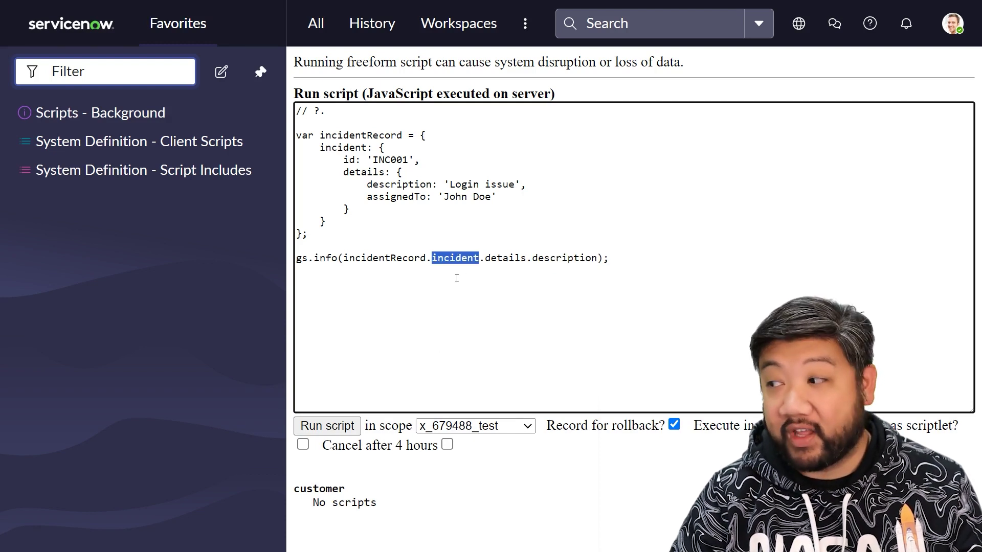
click(456, 277)
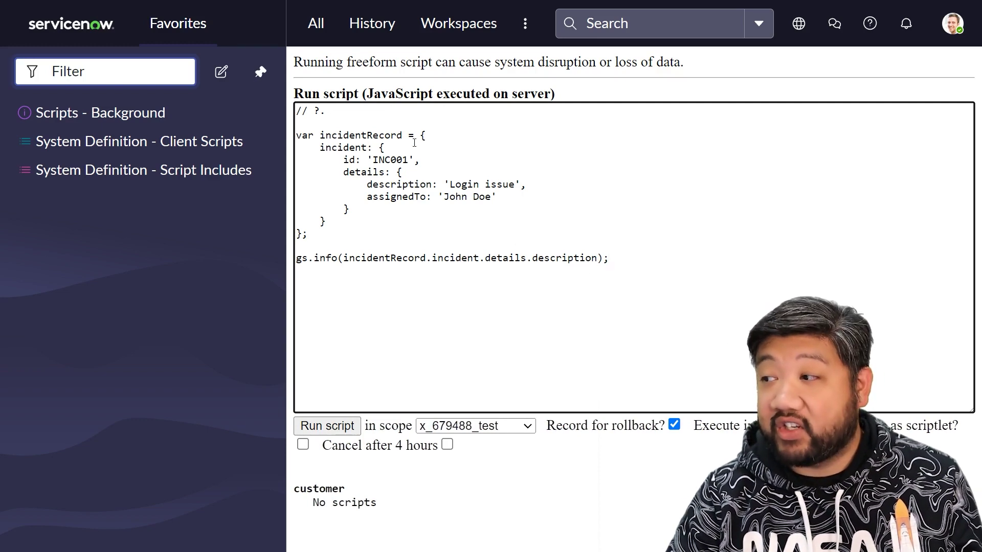
click(369, 146)
text(s)
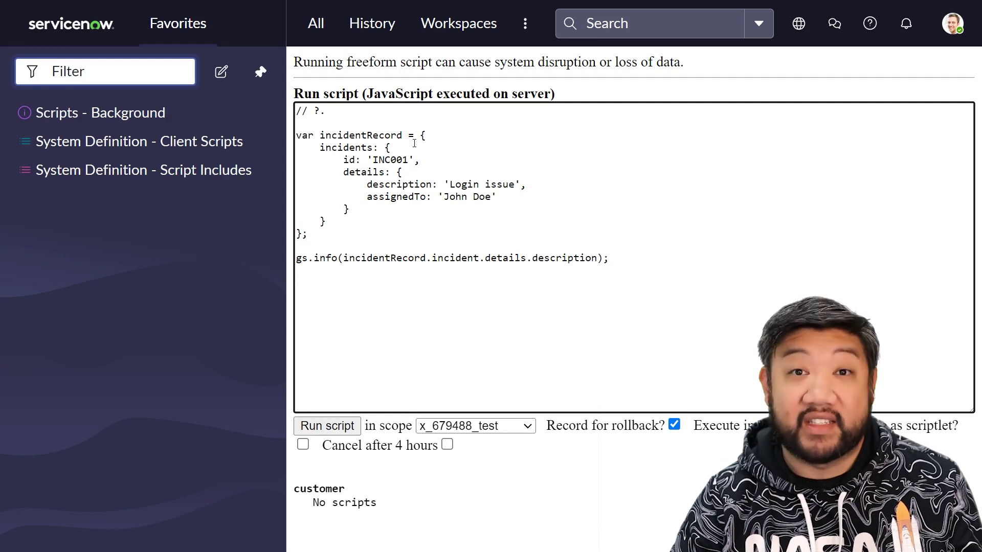
click(350, 425)
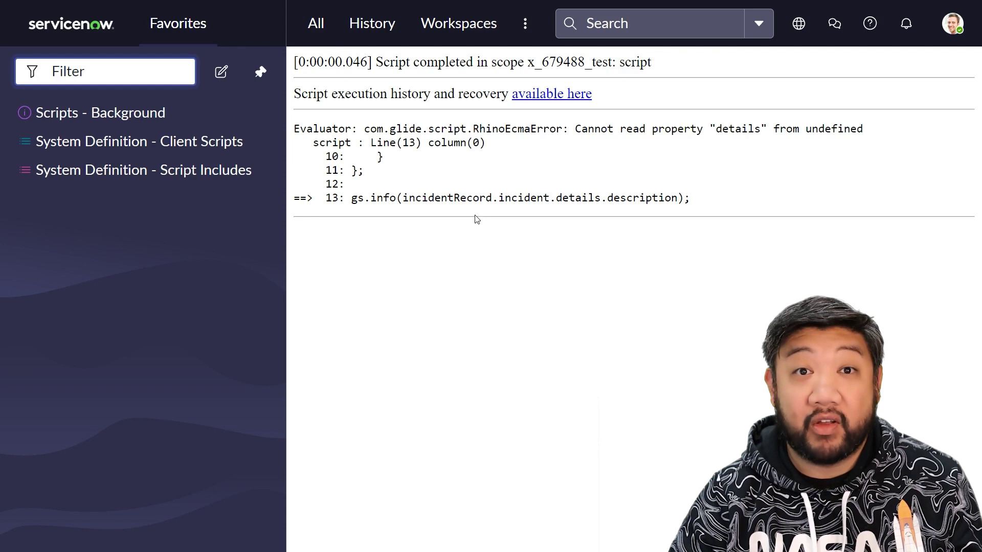
key(alt+Left)
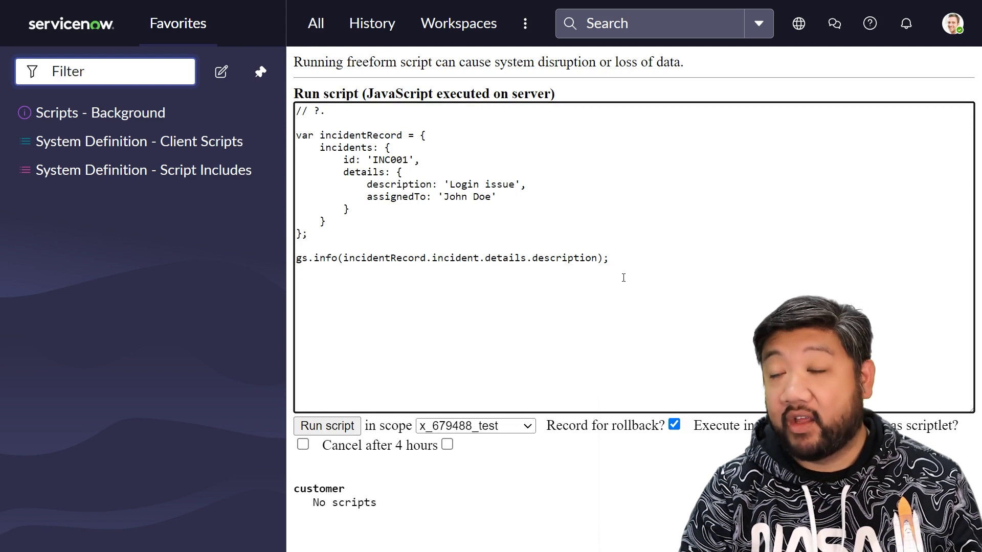
Add an if-condition below the log line checking each nested property level.
key(Return)
key(Return)
text(if ()
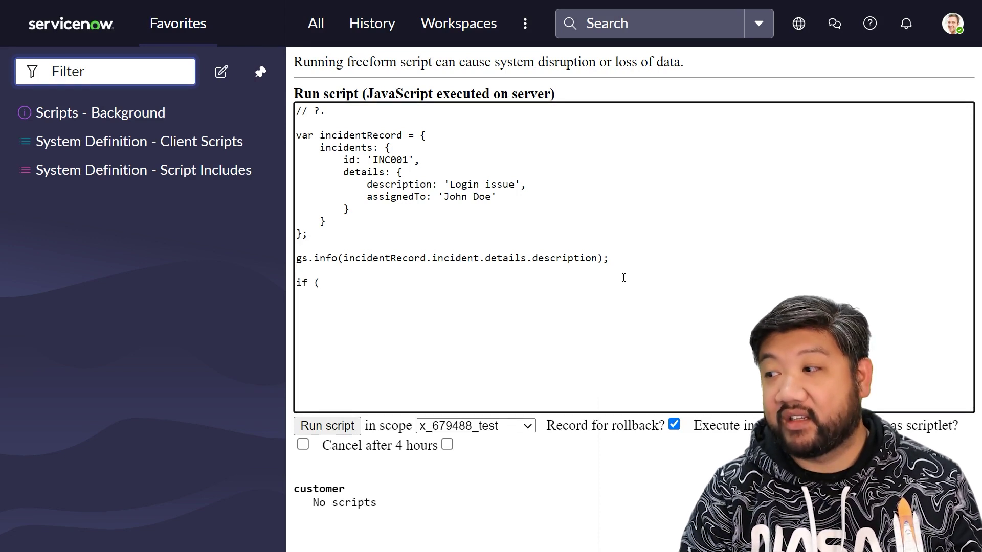
text(incidentRe)
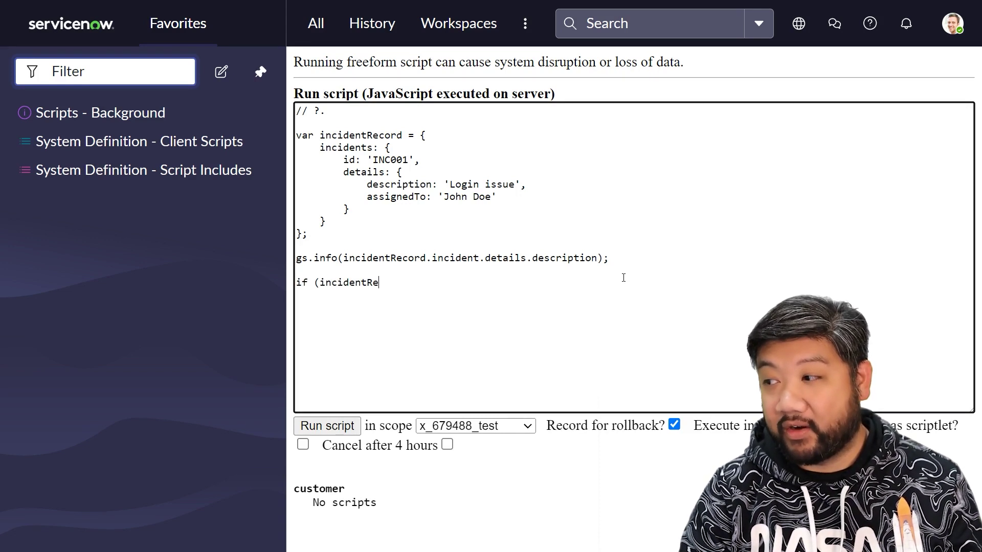
text(cord && i)
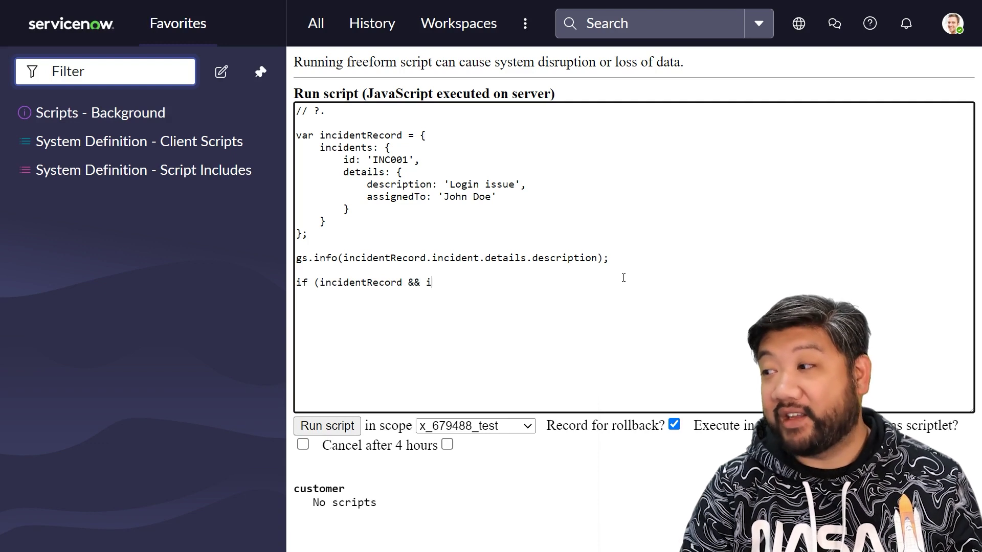
text(ncidentRe)
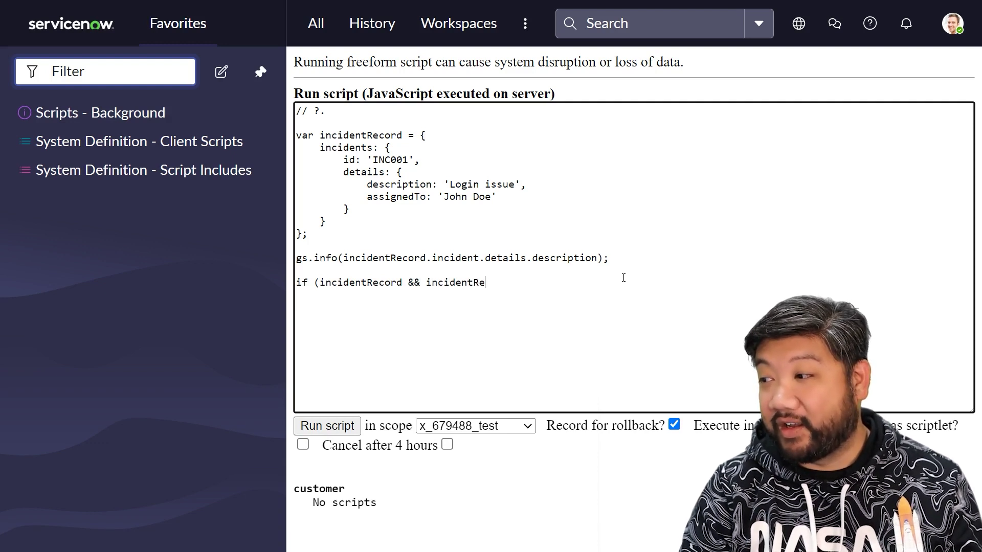
text(cord.incident )
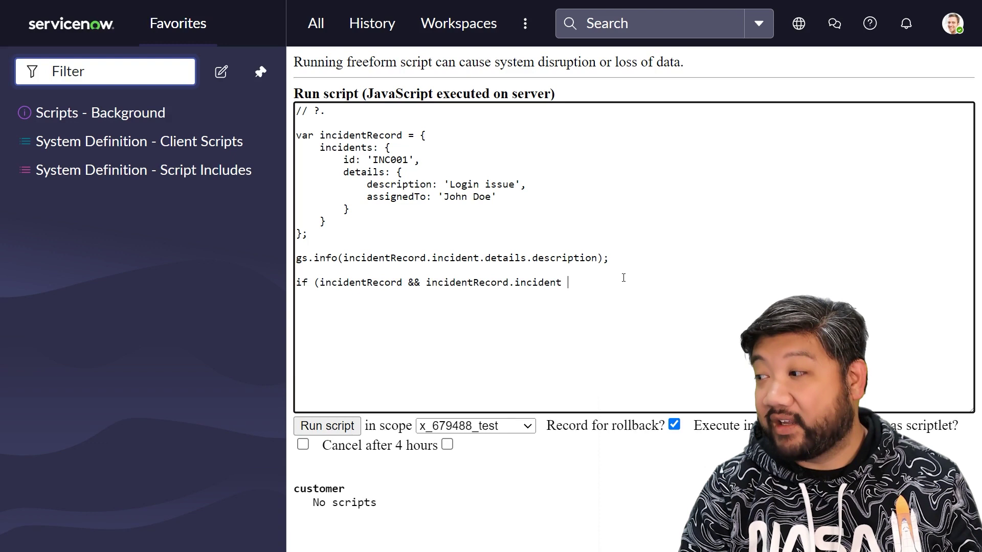
text(&& incidentR)
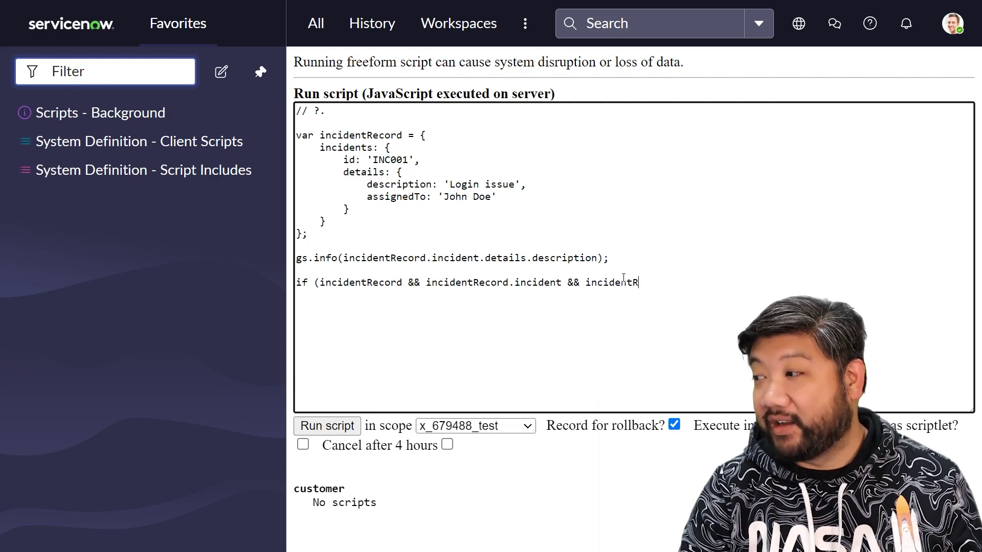
text(ecord.inc)
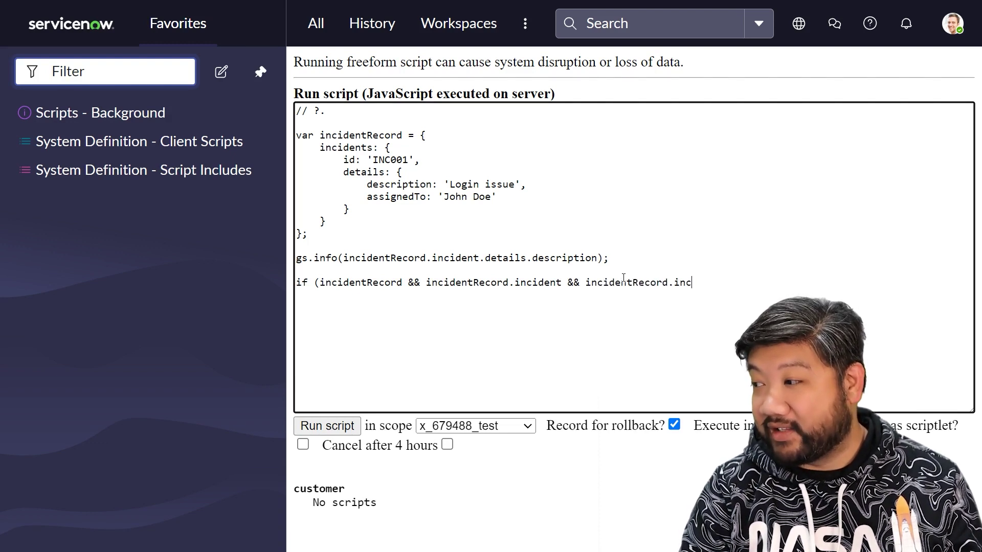
text(ident.r)
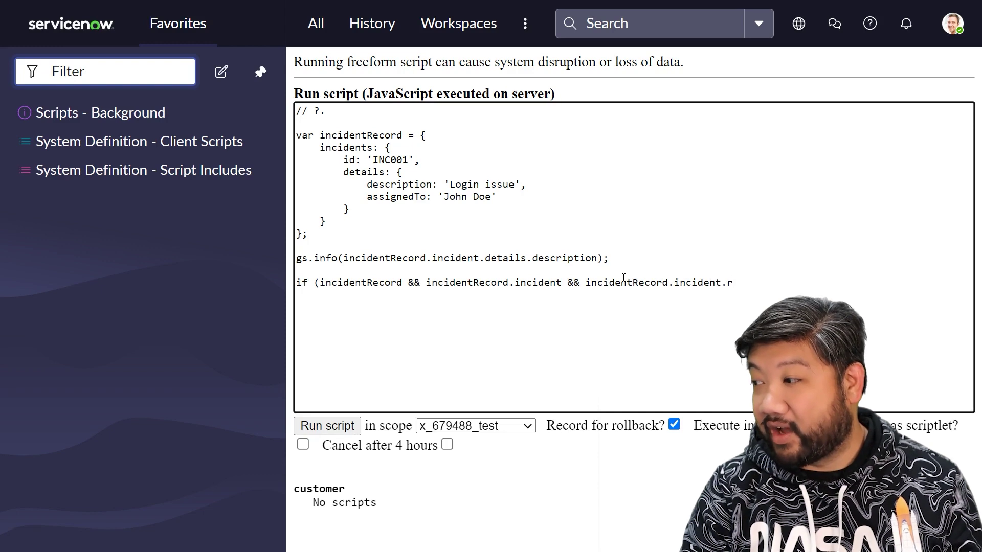
key(BackSpace)
text(details)
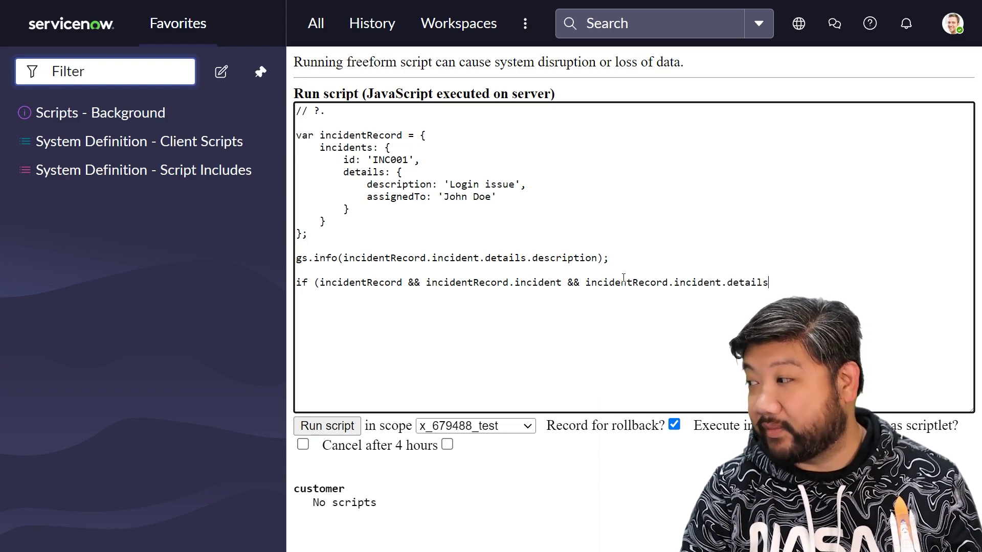
text(){)
key(Return)
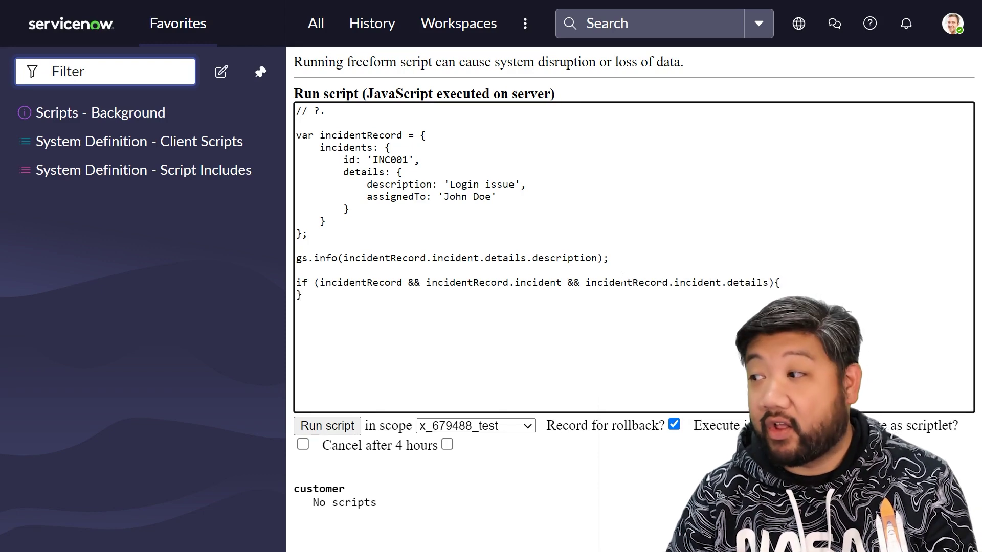
Move the description gs.info line inside the if block, then run the script without error.
drag(610, 258, 291, 267)
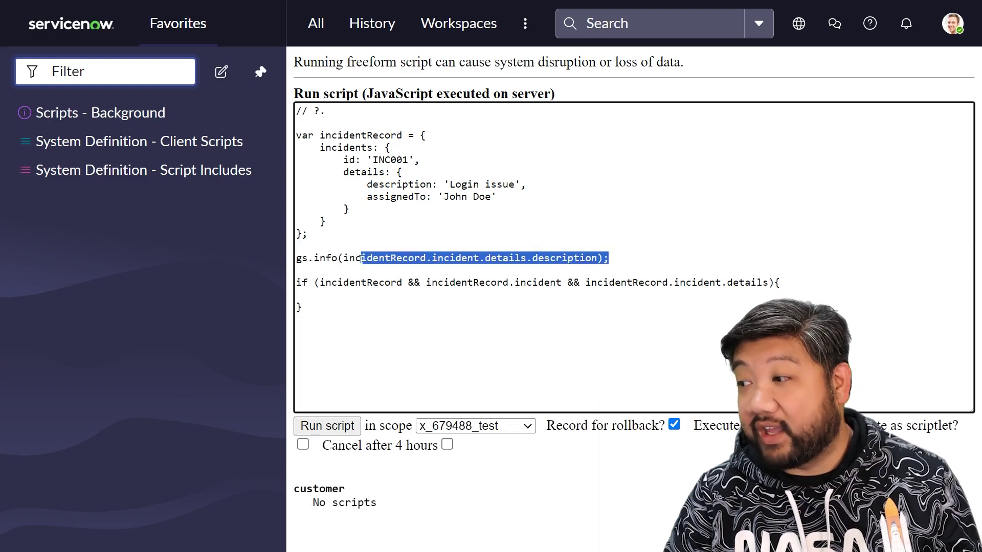
key(ctrl+c)
click(323, 295)
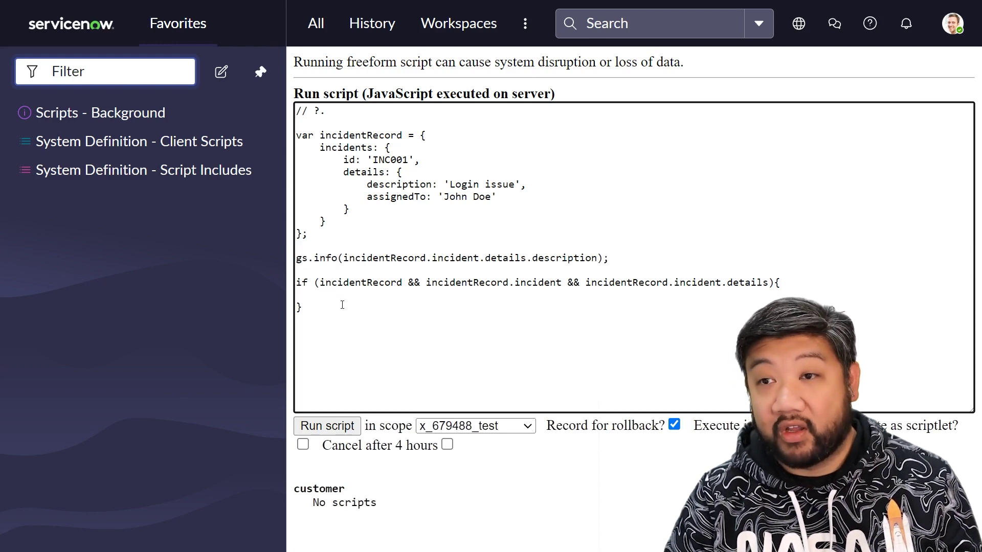
key(ctrl+v)
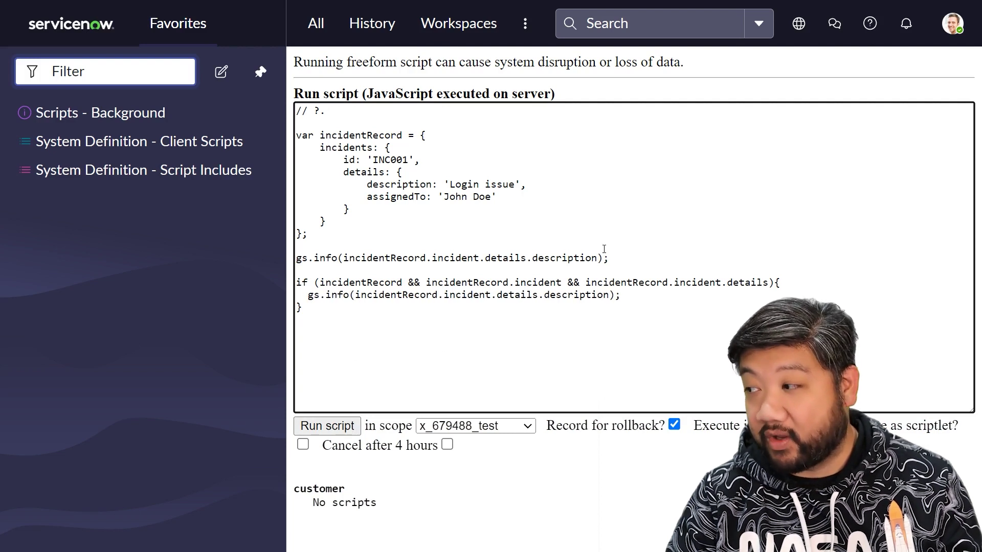
drag(613, 261, 294, 261)
key(BackSpace)
key(BackSpace)
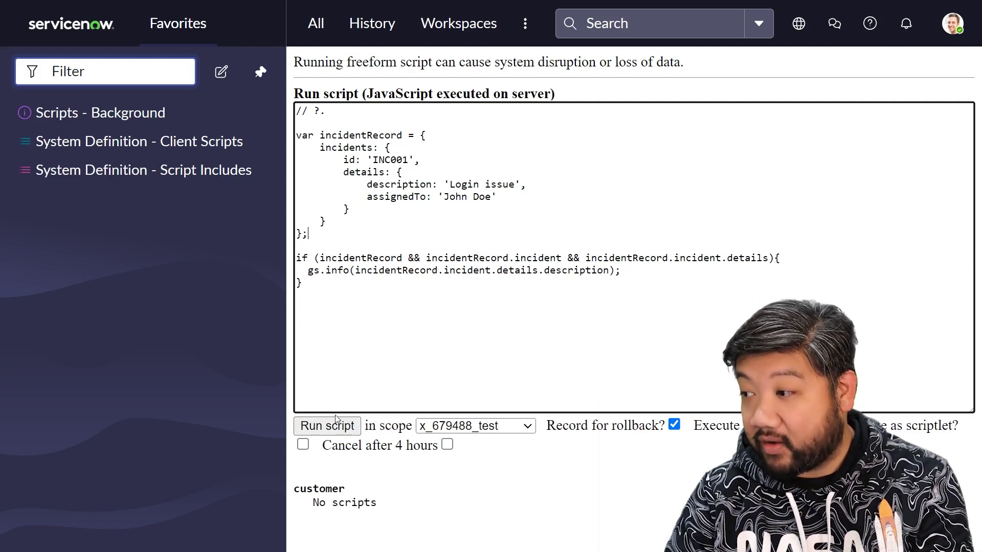
click(326, 430)
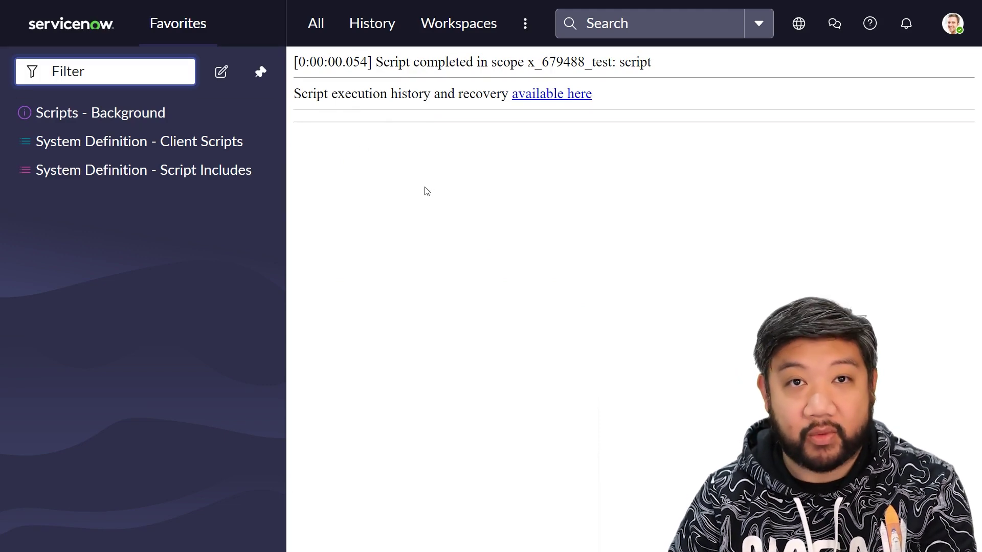
key(alt+Left)
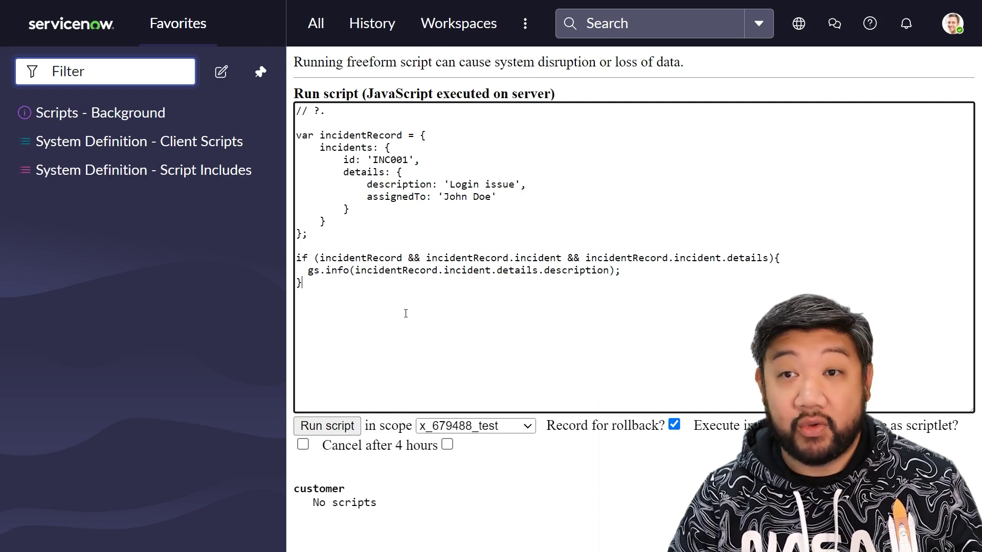
Remove the if-guard, deleting its closing brace and condition line.
key(BackSpace)
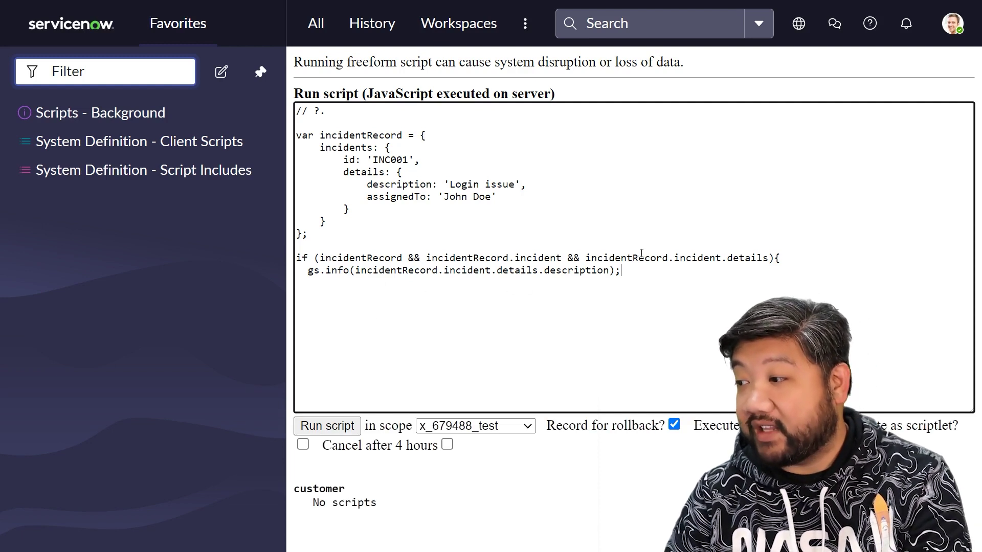
drag(825, 266, 297, 258)
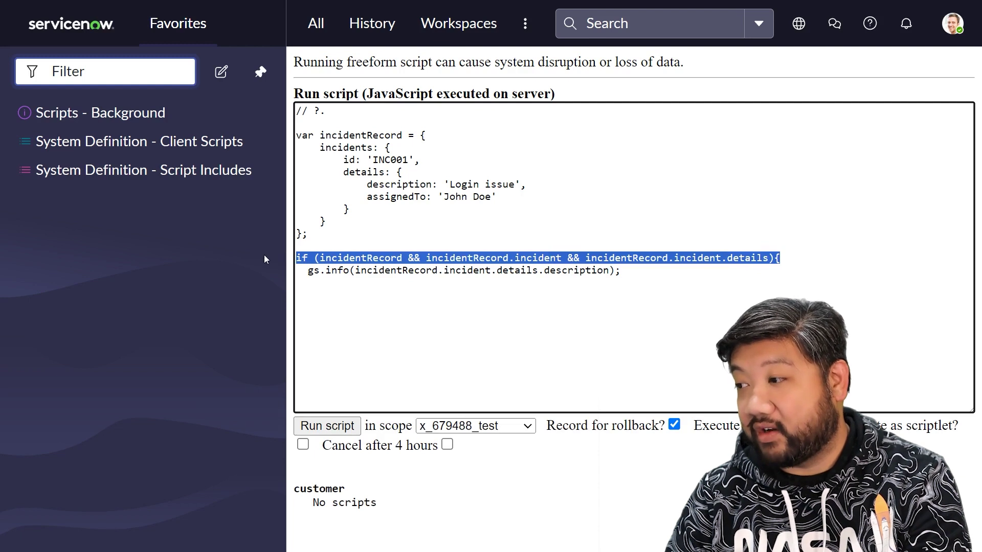
key(Delete)
key(Delete)
key(Delete)
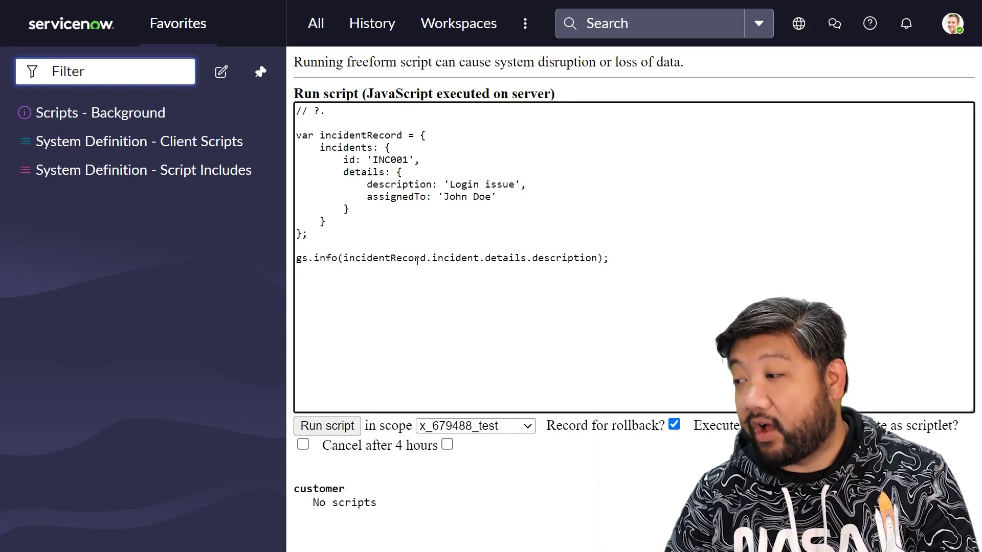
Insert ?. after incidentRecord, incident and details in the description log.
click(428, 260)
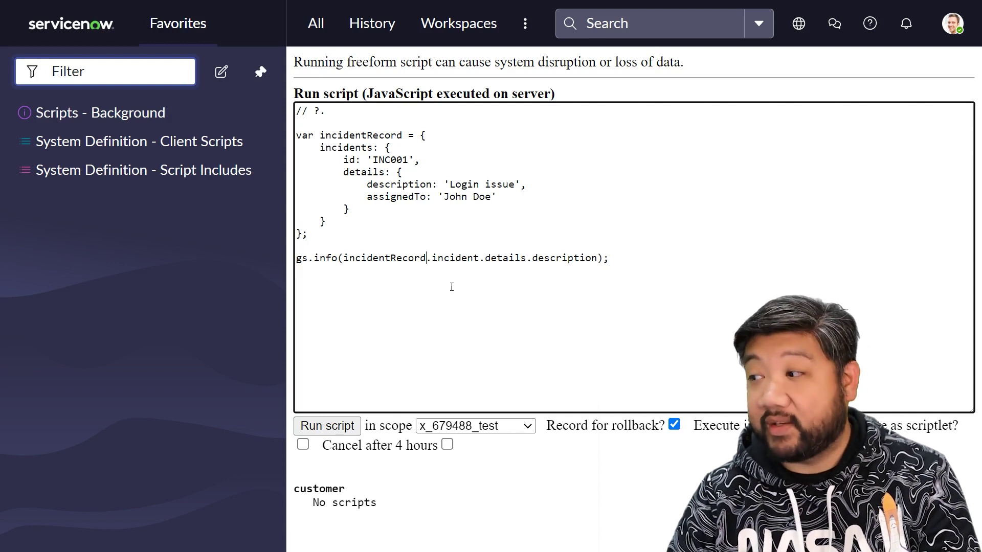
text(?)
click(485, 259)
text(?)
key(Right)
key(Right)
key(Right)
text(?)
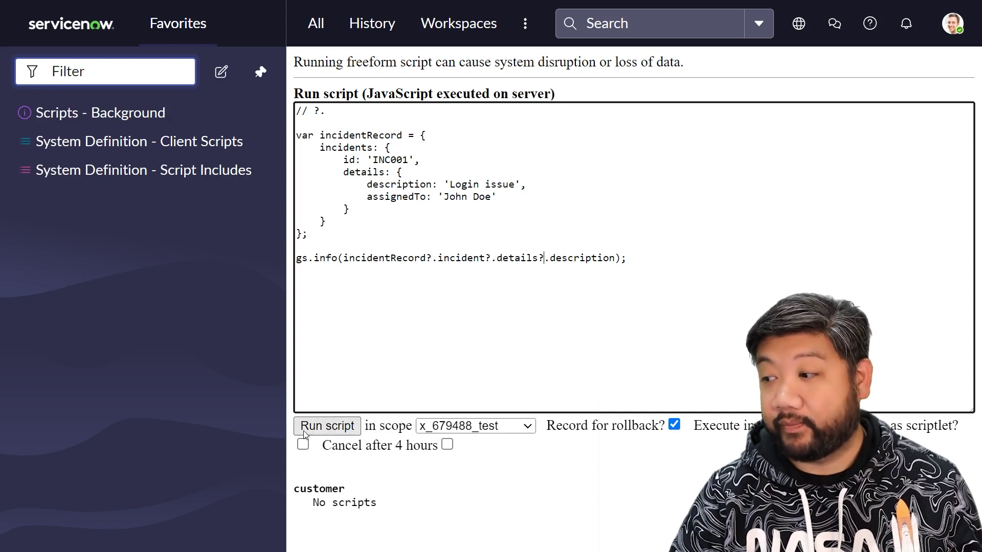
Run the optionally chained description script, which logs undefined.
click(327, 426)
text(,)
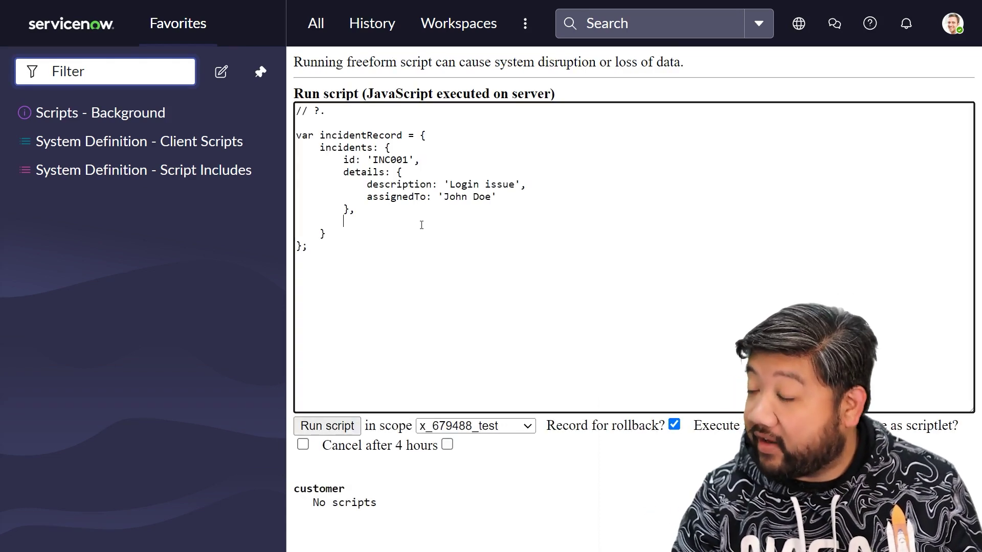
text(getName:)
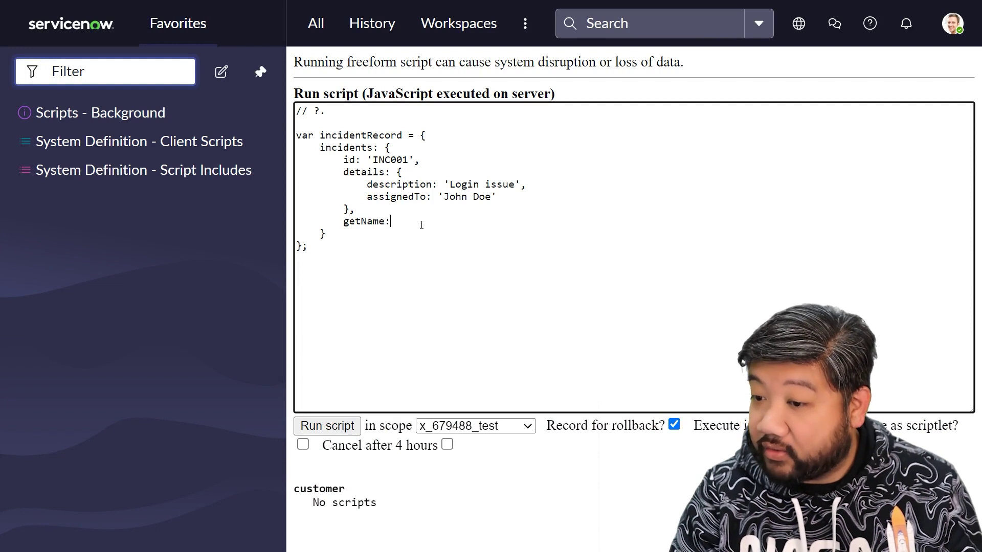
text( fuinction() {)
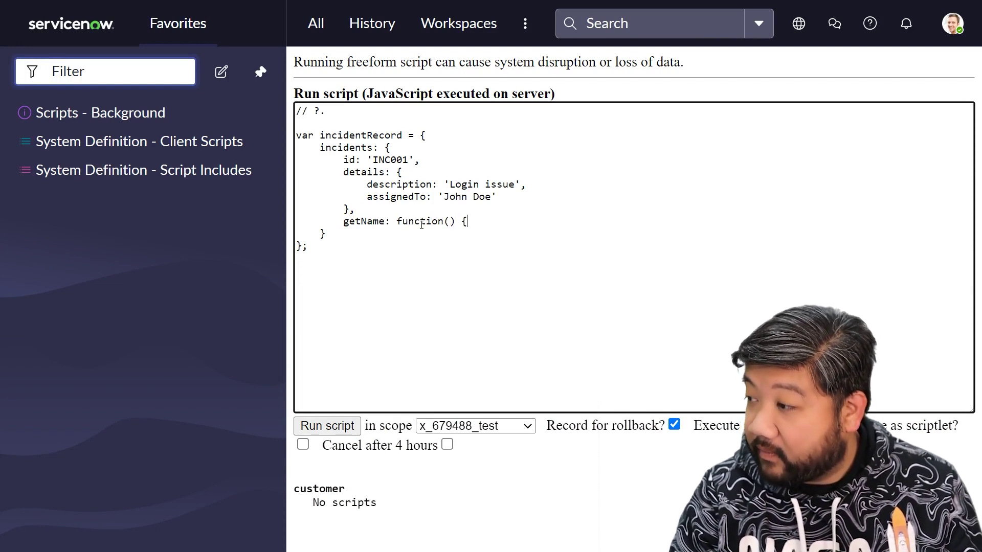
text(() {)
Add getName returning 'Jane Smith', then log userName from incidentRecord?.incidents?.getName?.().
key(Return)
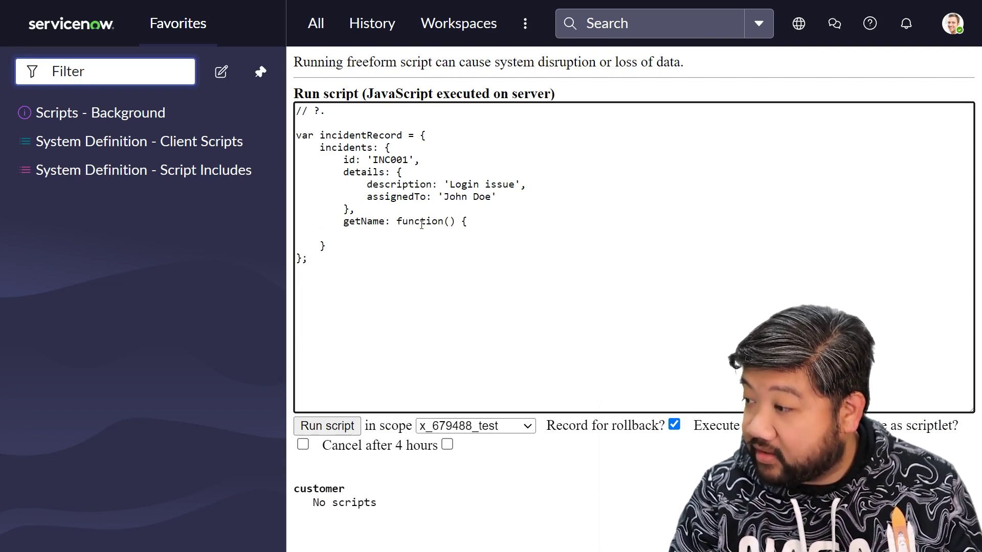
text(let )
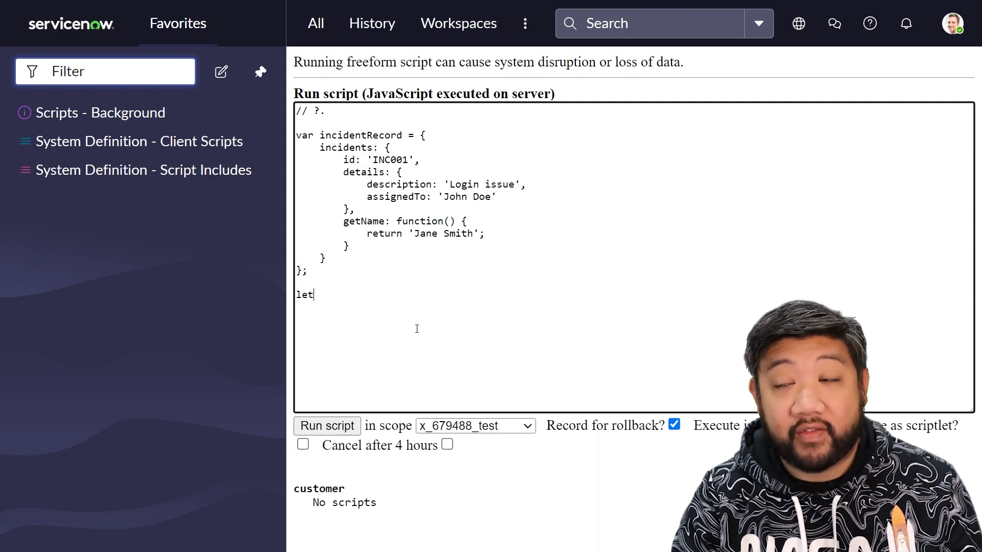
text(userName )
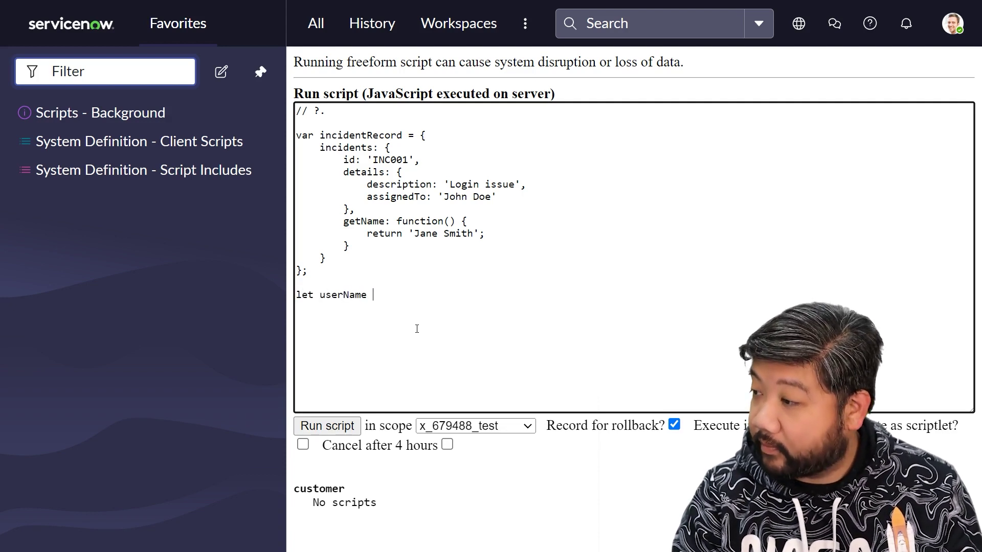
text(= incidentR)
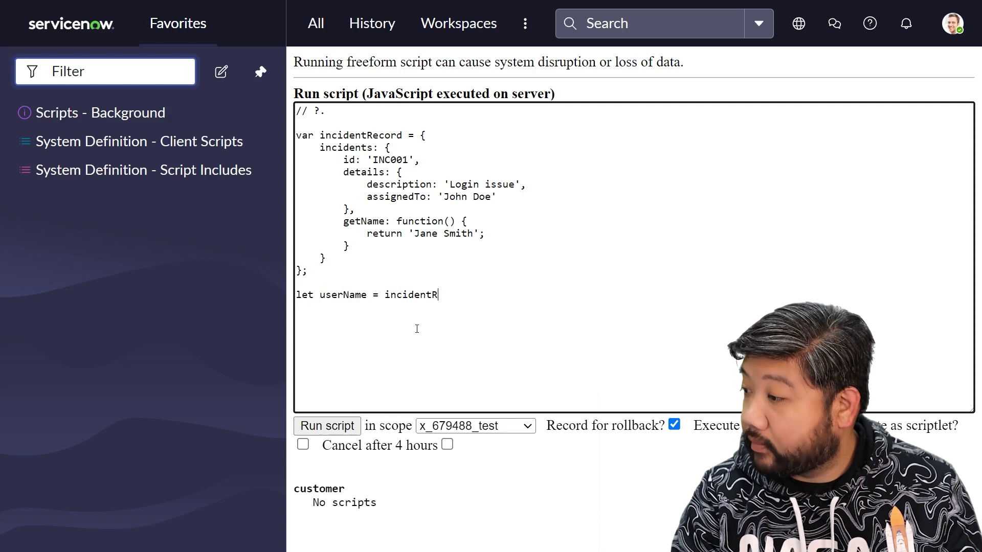
text(ecord?.)
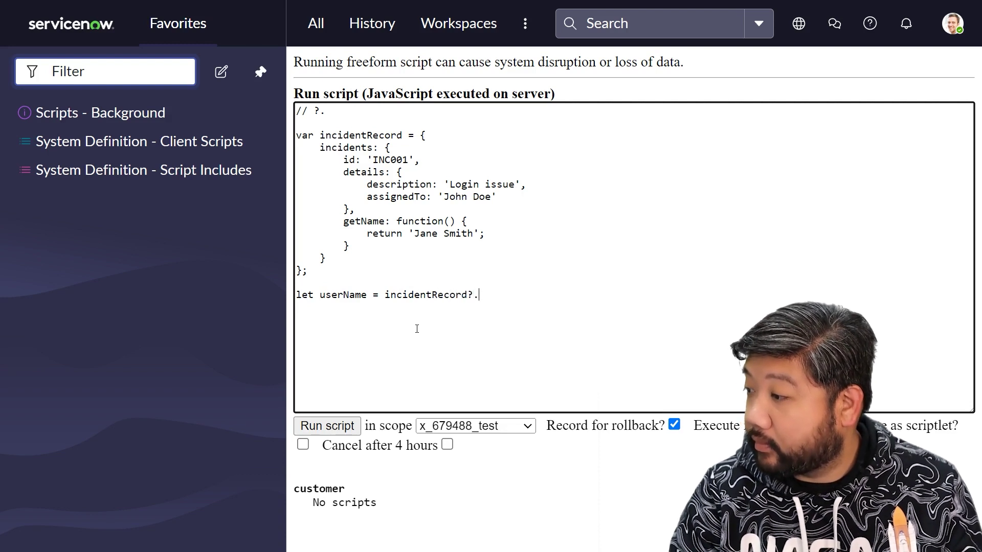
text(incidents)
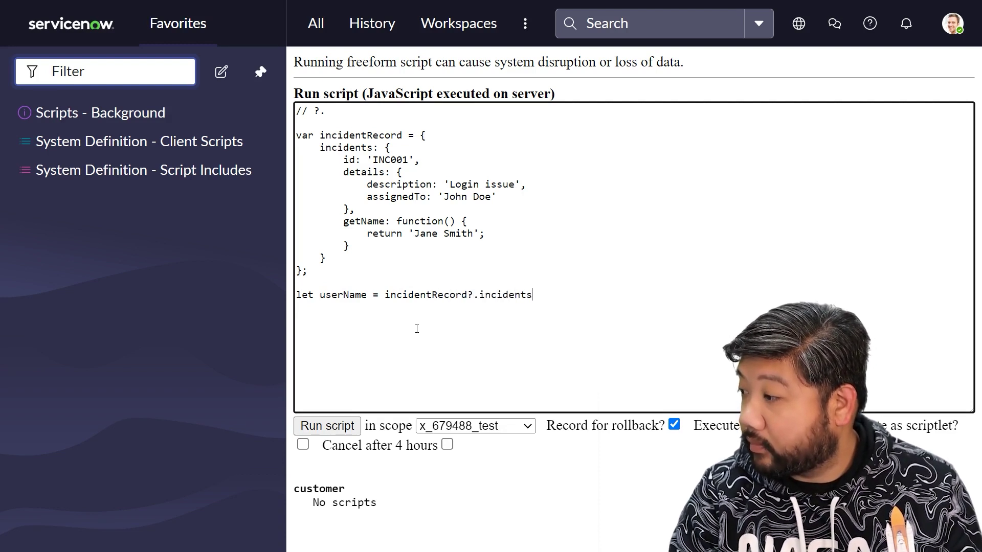
text(?.getName)
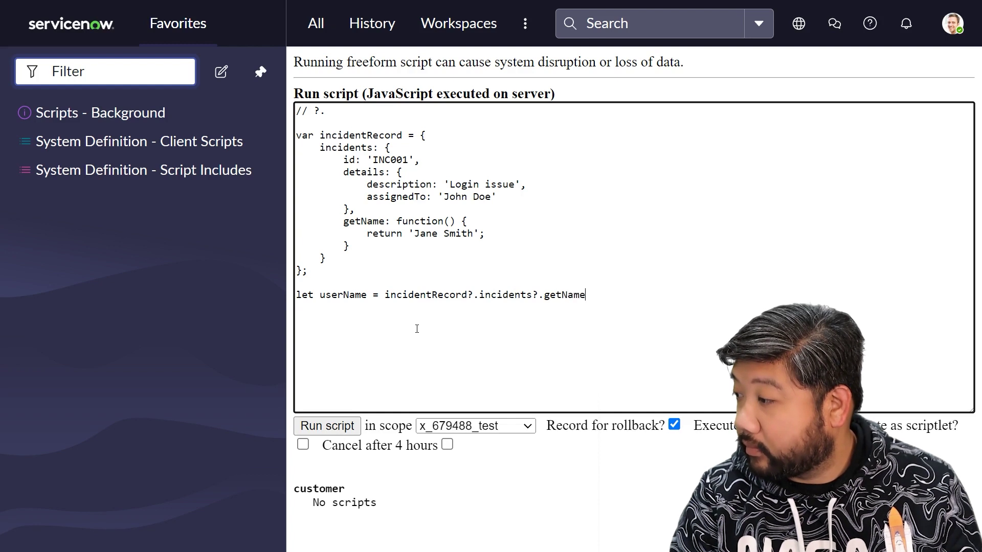
text(?.())
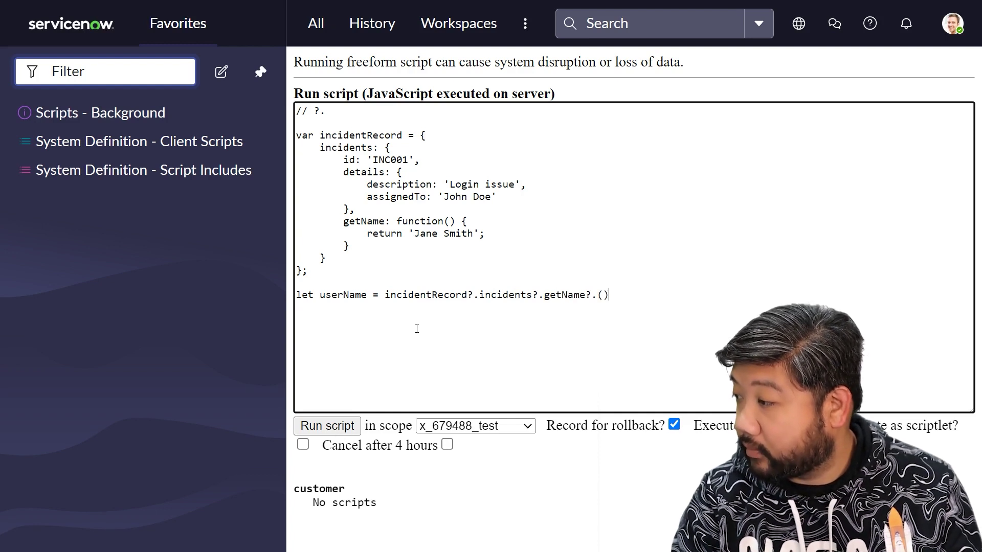
text(; gs.i)
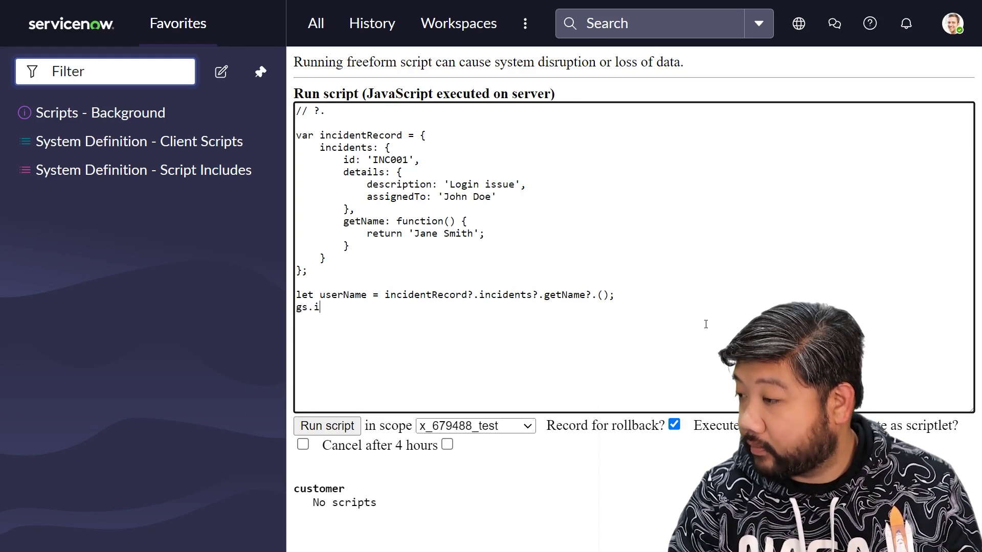
text(nfo(userNa)
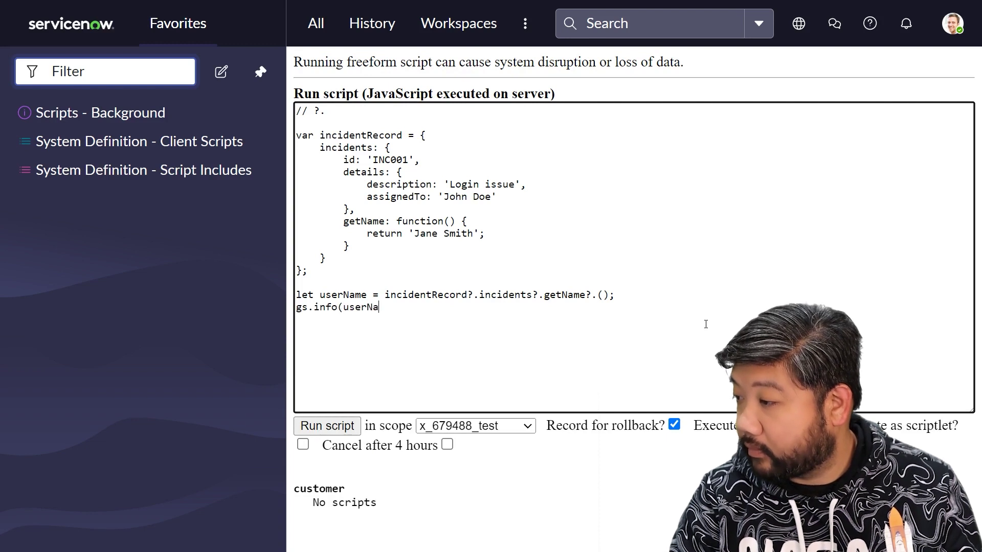
text(me);)
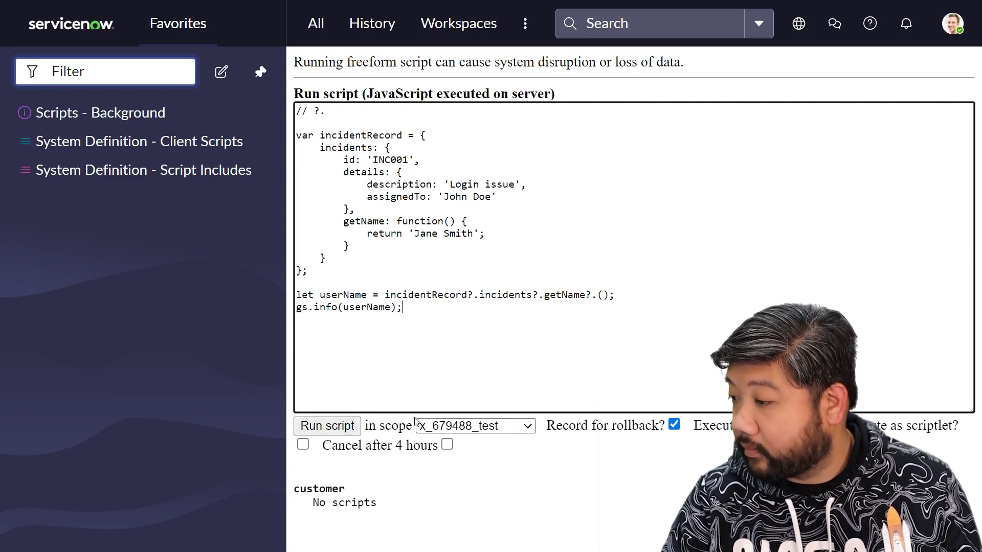
Run the script to log Jane Smith, then rename getName to getNme and rerun, logging undefined.
click(343, 430)
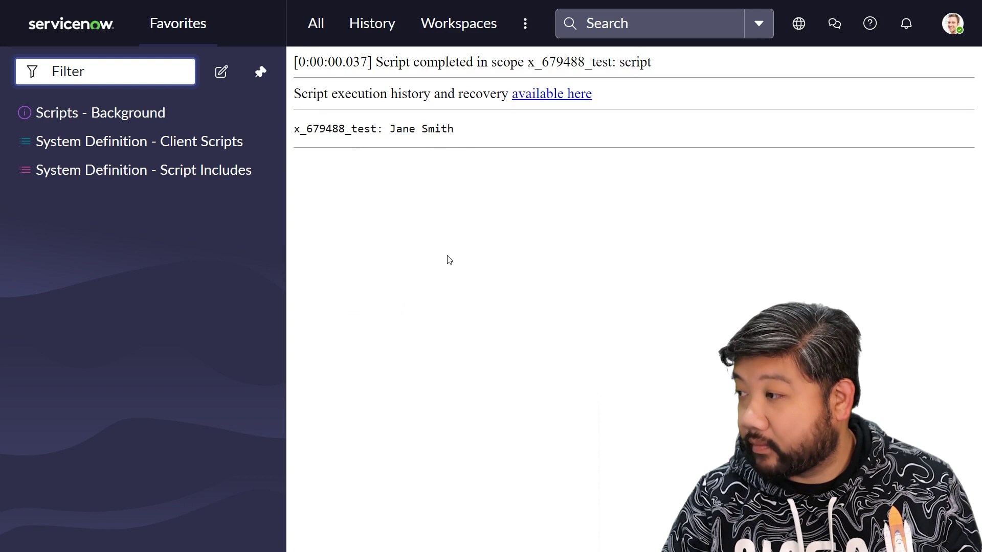
key(alt+Left)
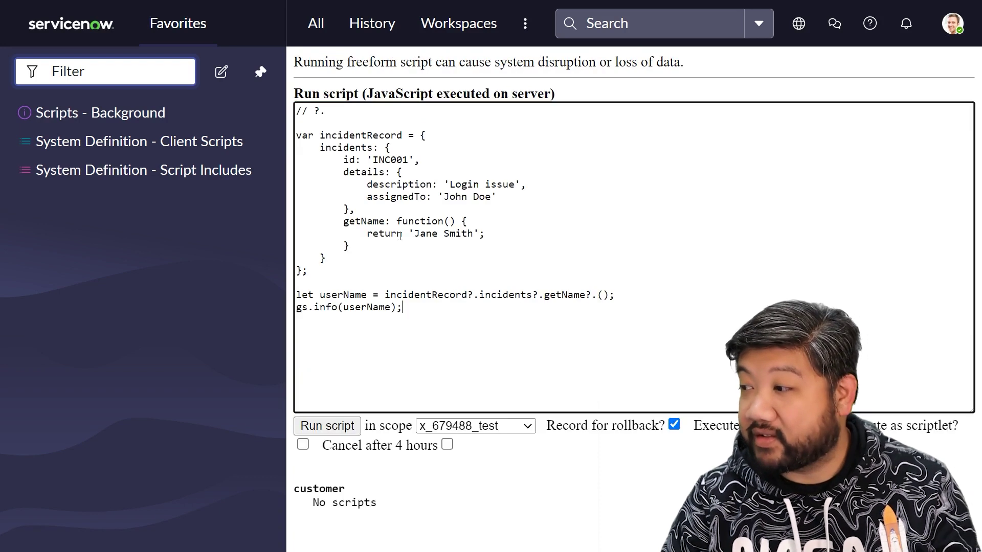
click(373, 221)
key(BackSpace)
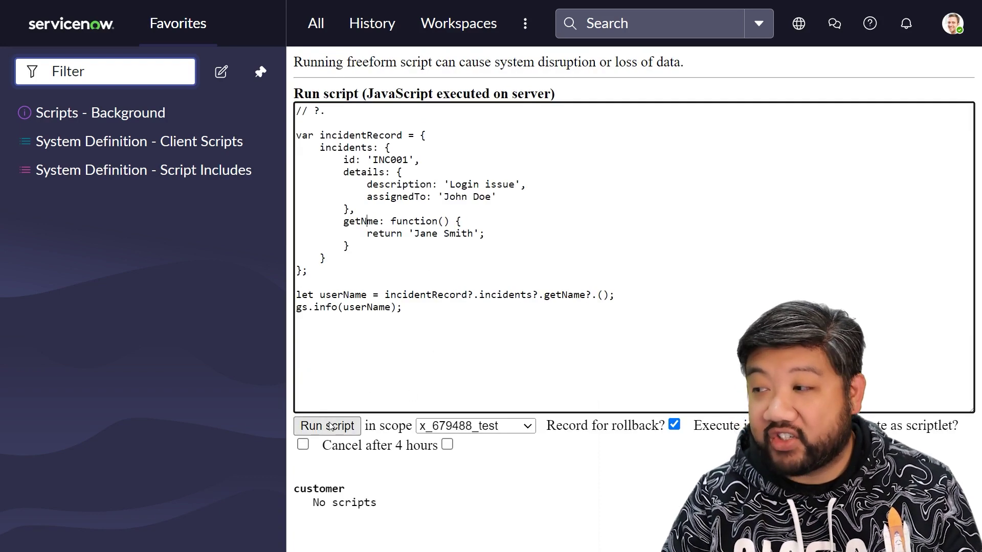
click(330, 426)
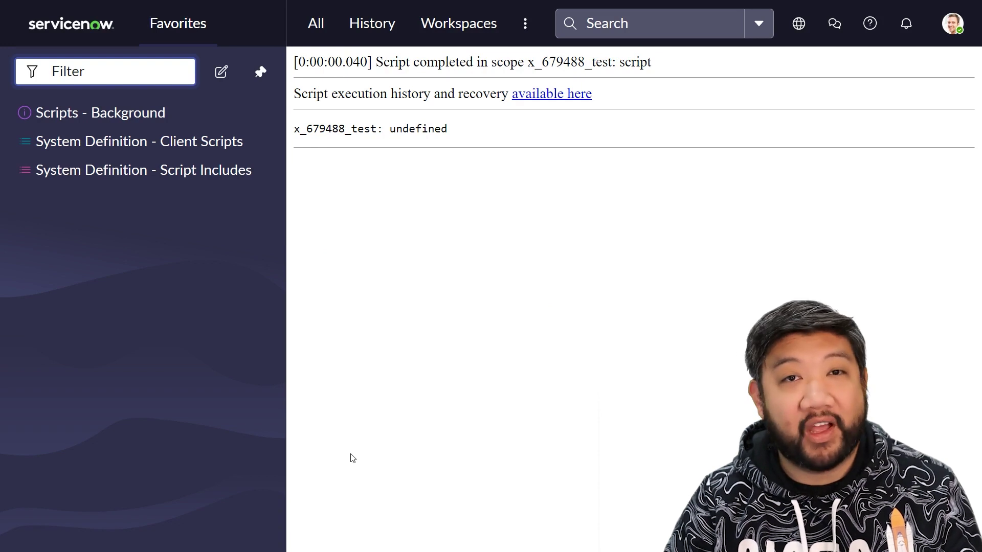